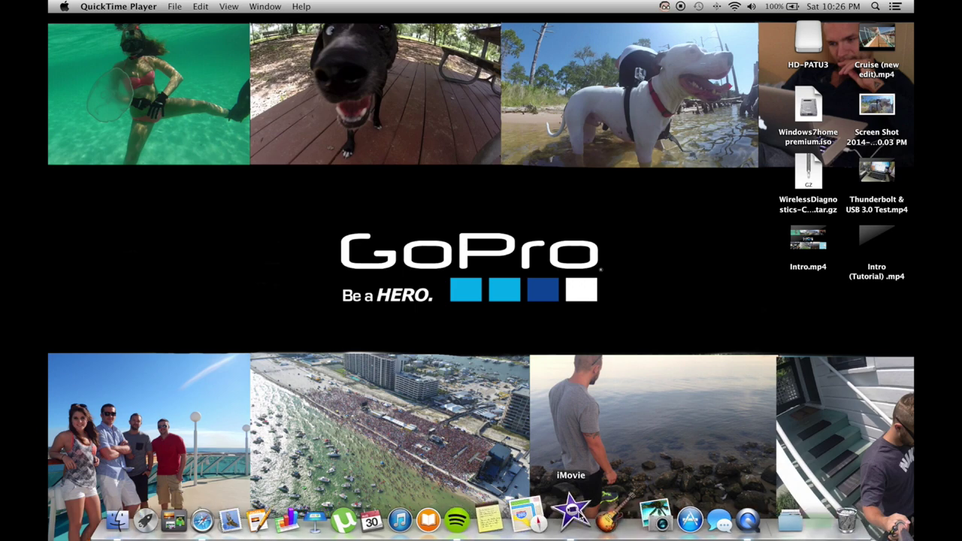
- Launch iMovie and skim the green-tinted underwater clips in the Destin August 13th, 2014 project
left_click(572, 511)
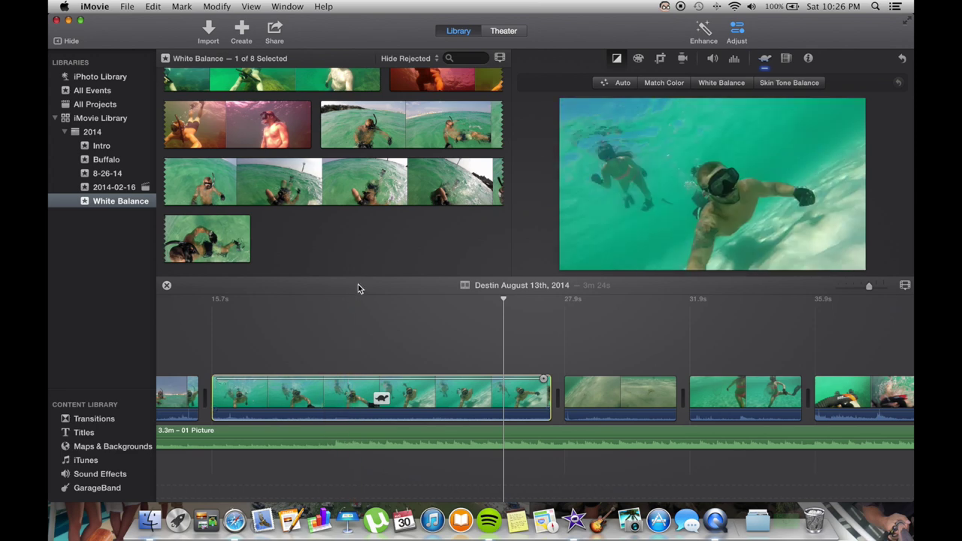
scroll(323, 360, "left", 10)
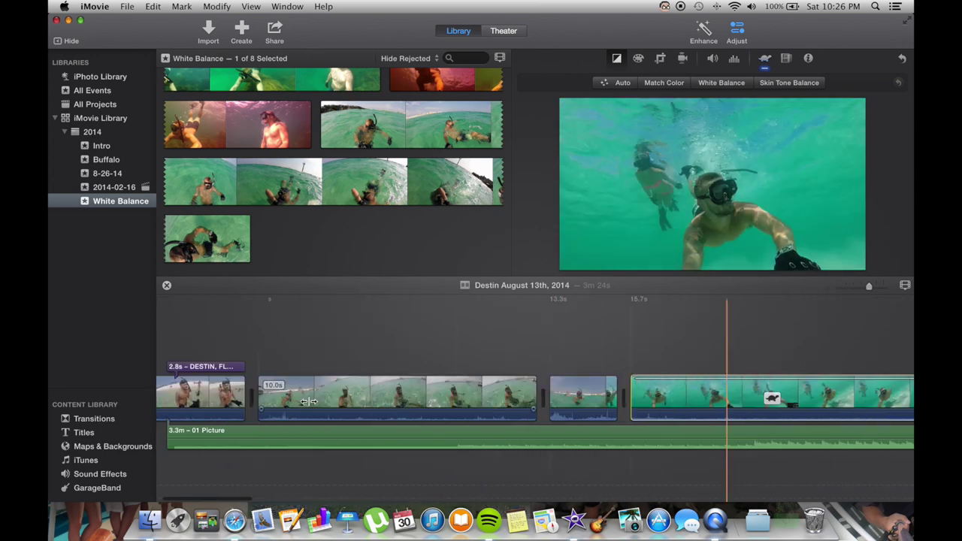
left_click(300, 404)
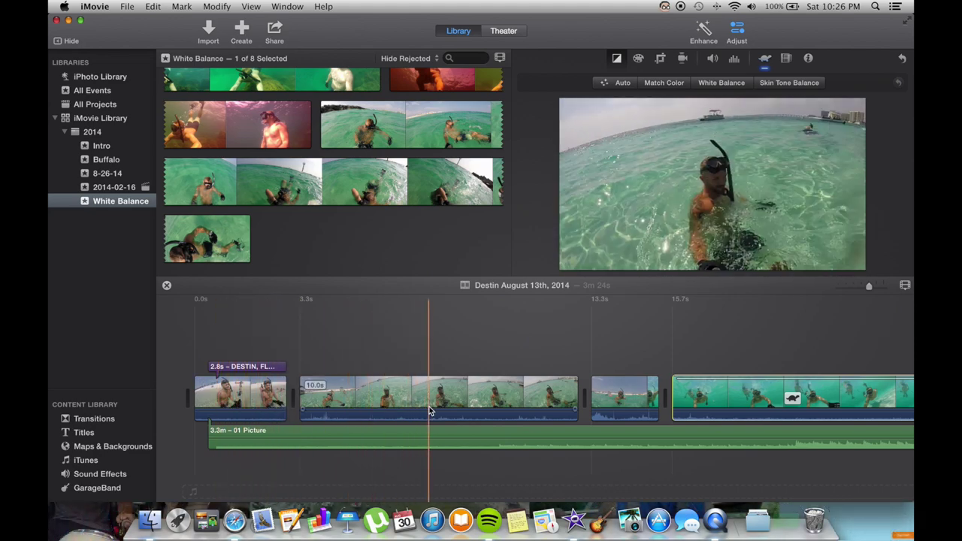
scroll(429, 411, "right", 8)
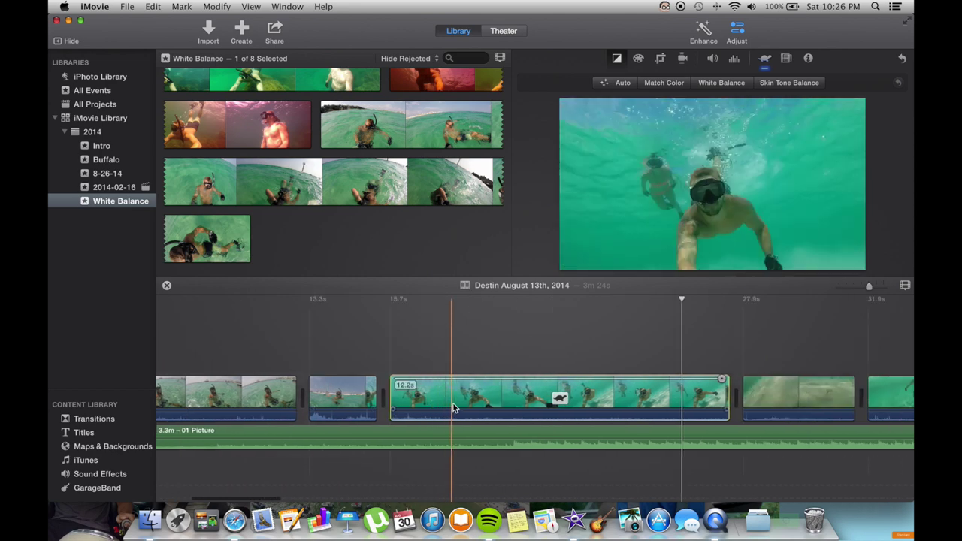
scroll(481, 404, "right", 1)
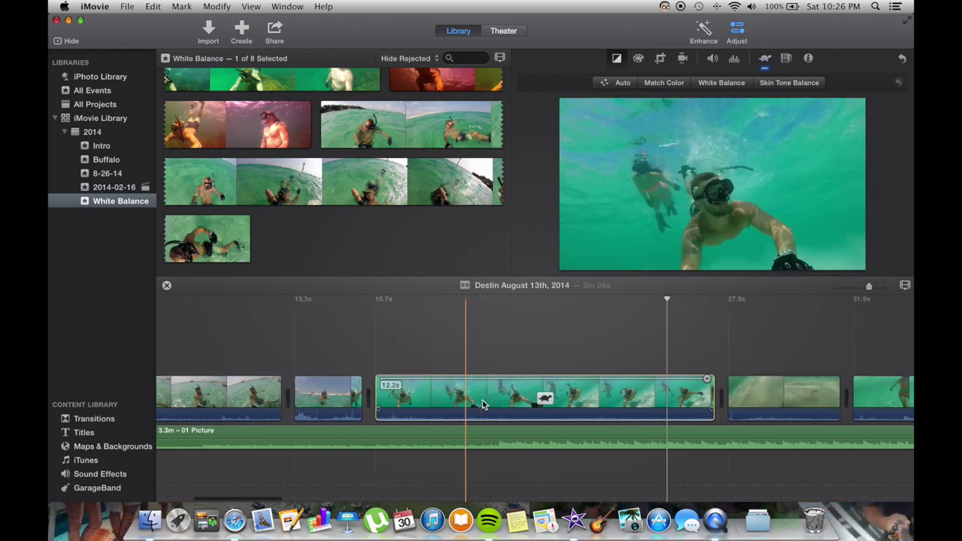
scroll(483, 405, "right", 2)
scroll(483, 404, "right", 5)
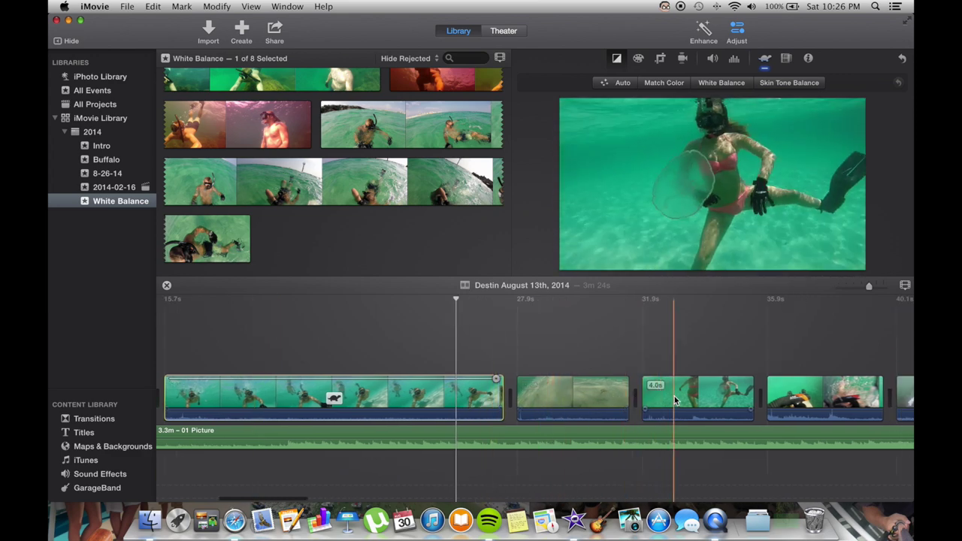
scroll(674, 398, "right", 3)
scroll(674, 398, "right", 6)
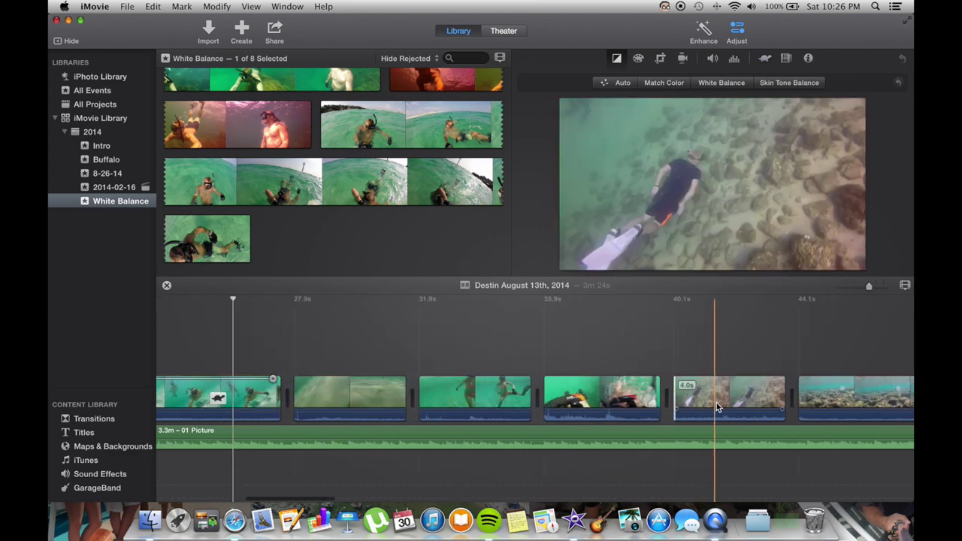
scroll(755, 405, "right", 20)
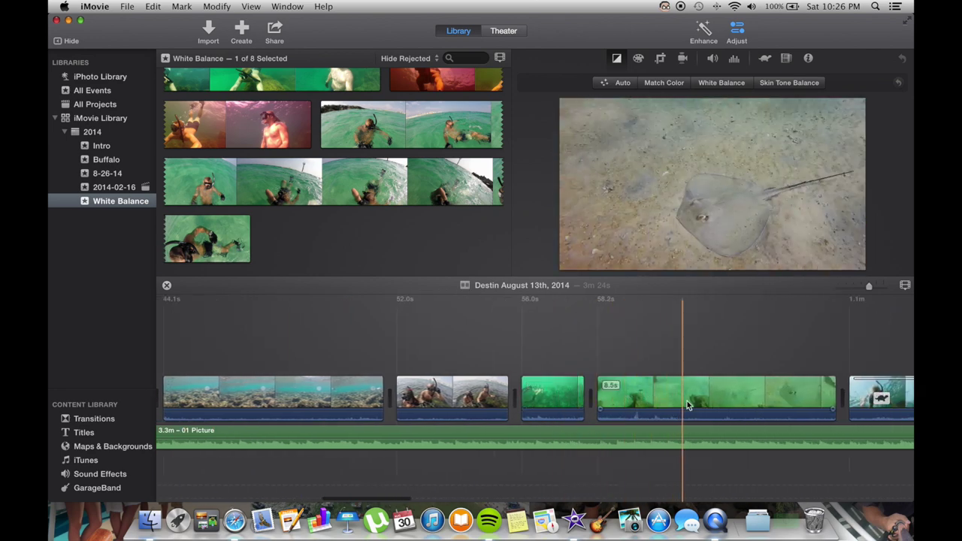
- Select the 8.5s stingray clip, reset its colour correction, and ready the White Balance eyedropper
left_click(698, 401)
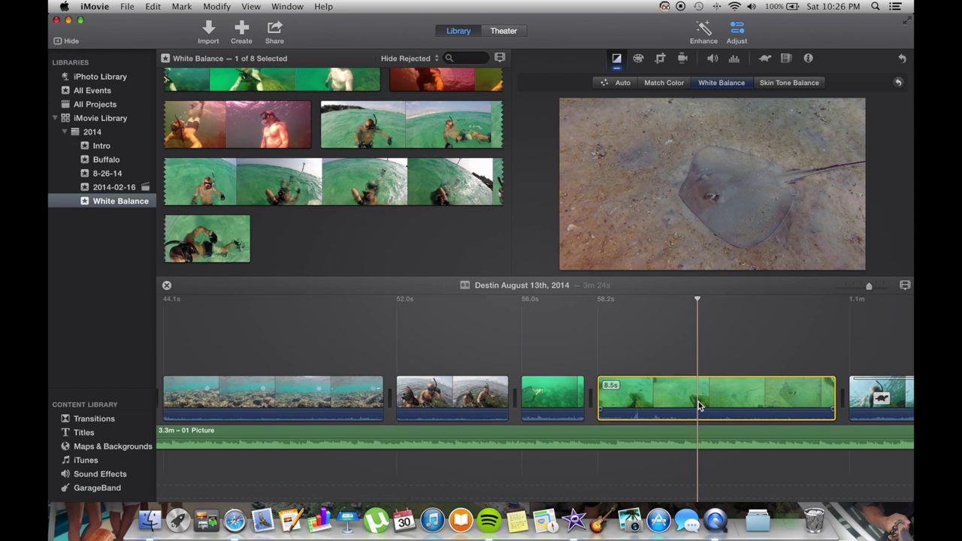
left_click(723, 84)
left_click(878, 83)
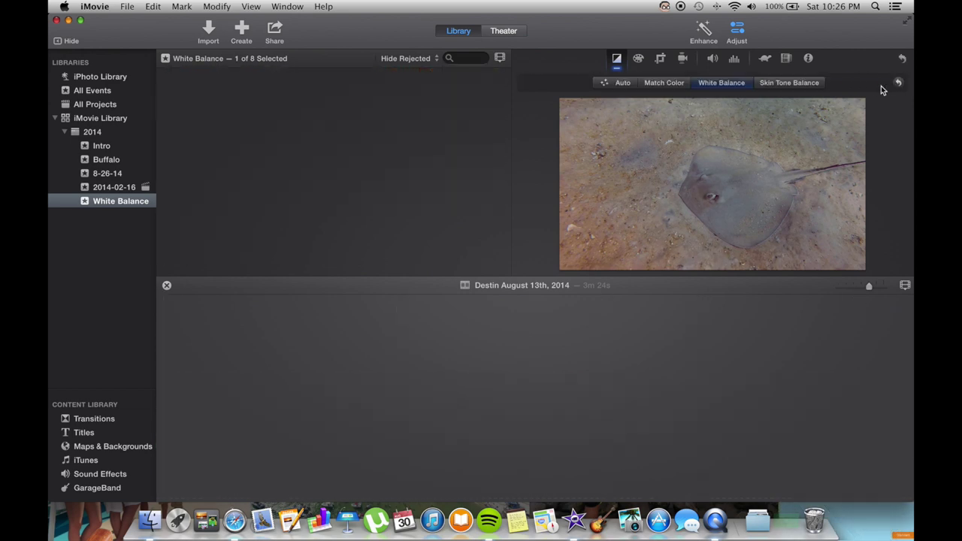
left_click(897, 84)
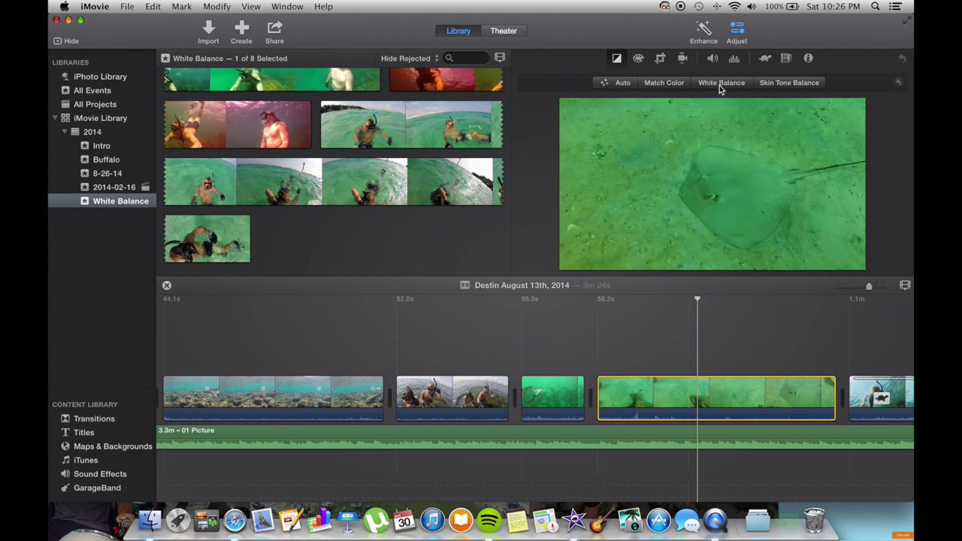
left_click(719, 84)
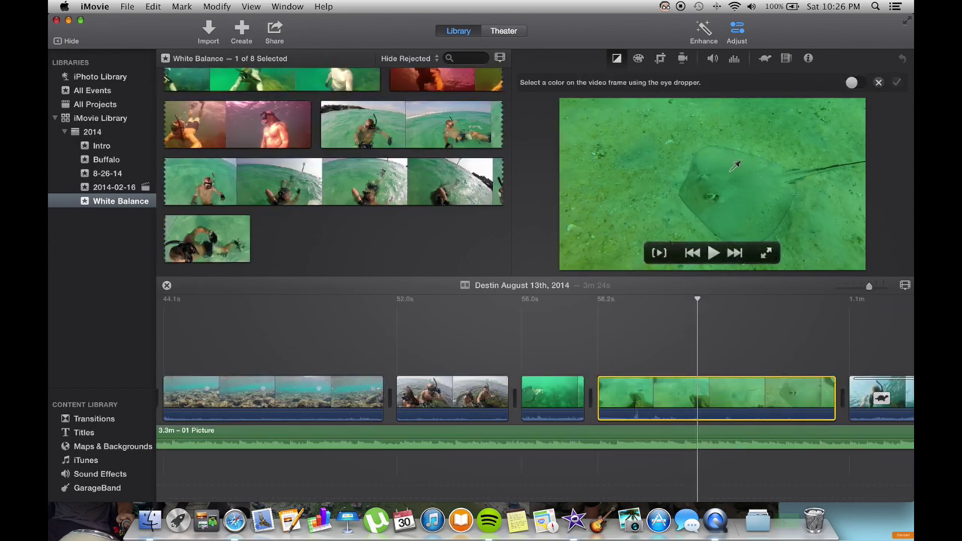
- White-balance the stingray clip by sampling the stingray, then play it back to review
left_click(730, 212)
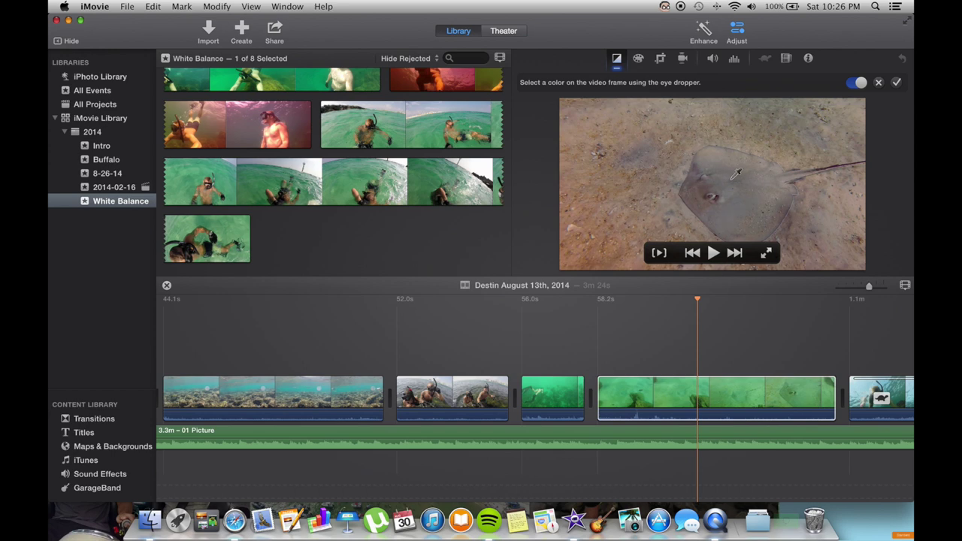
left_click(896, 82)
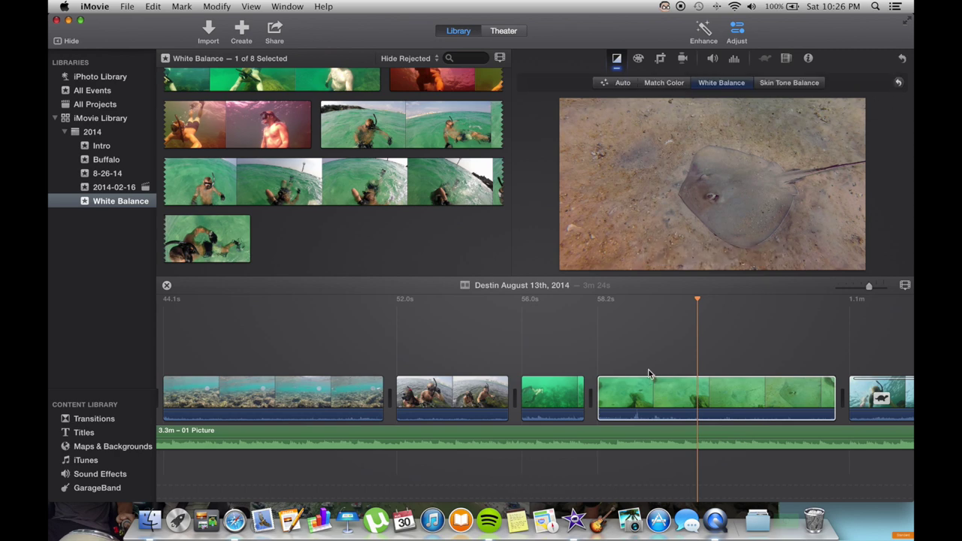
left_click(631, 399)
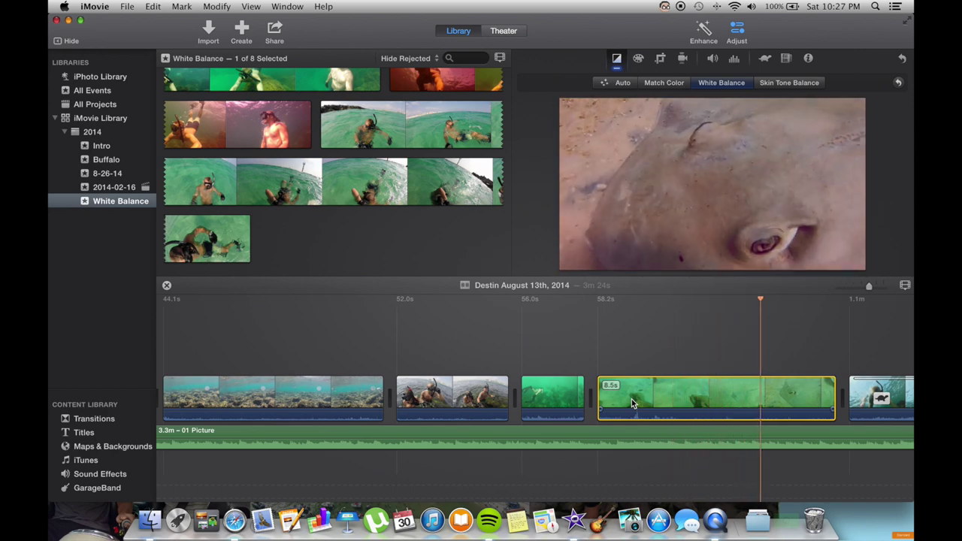
key("space")
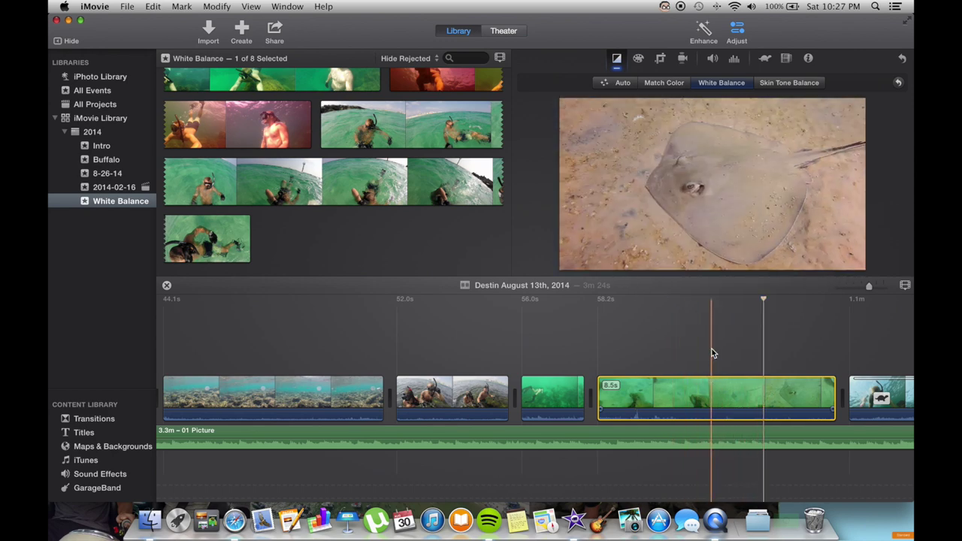
scroll(713, 347, "right", 6)
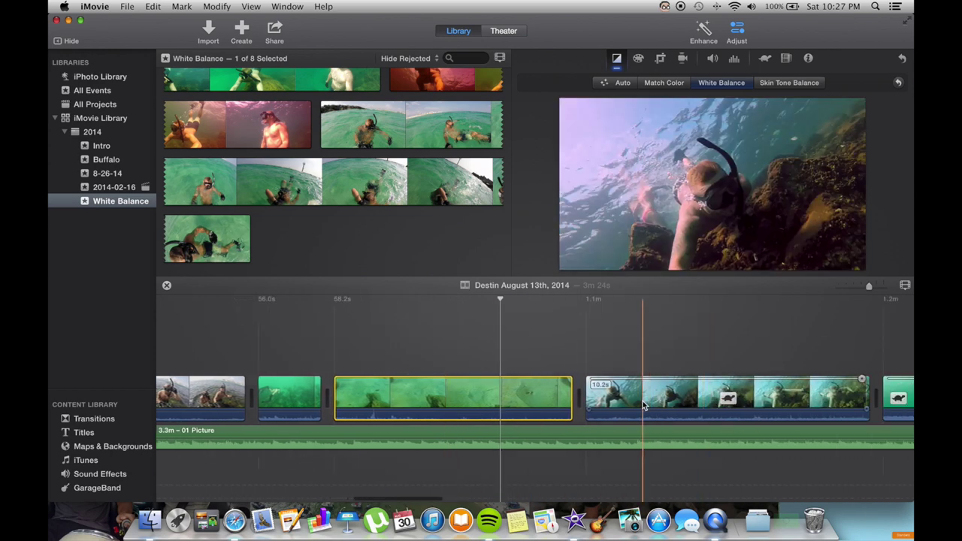
left_click(748, 402)
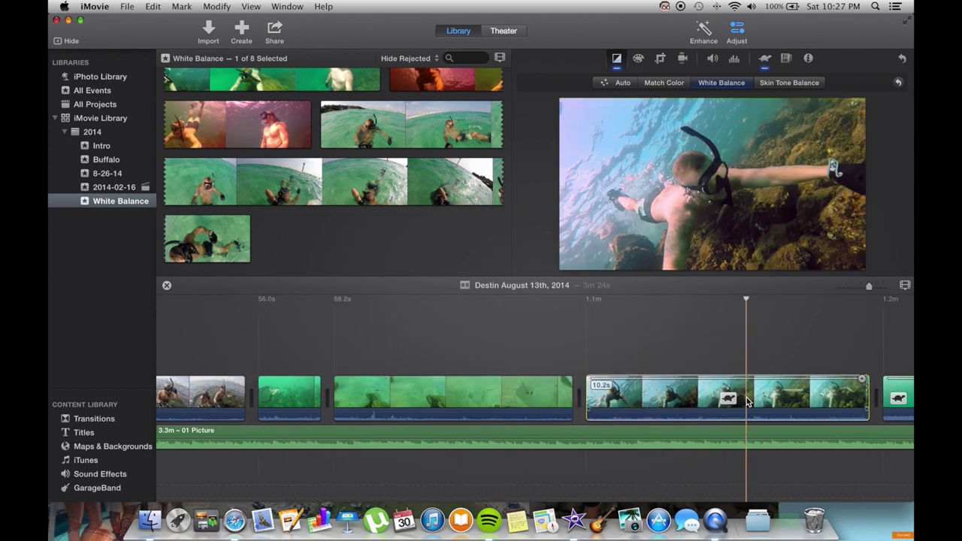
- Turn off the rocks clip's current white balance and play it to check the colours
left_click(722, 83)
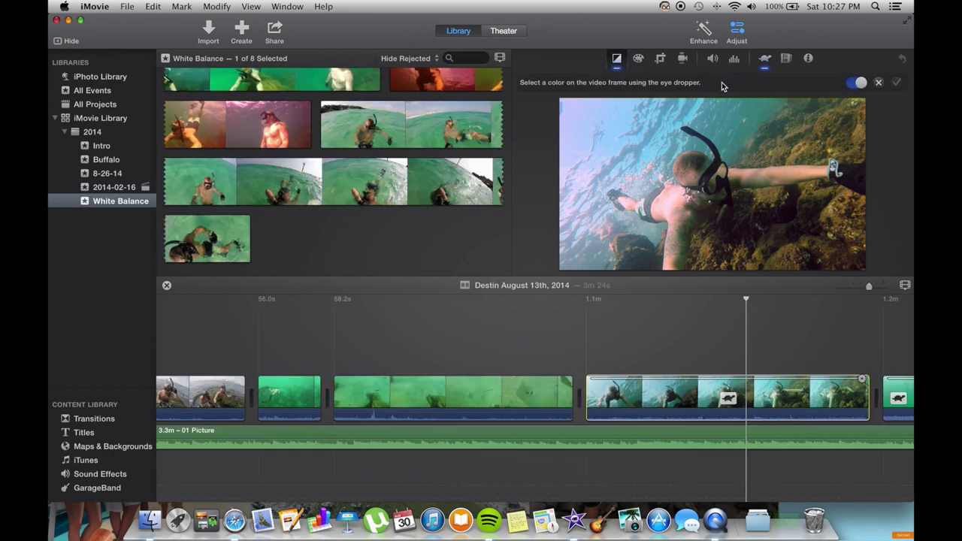
left_click(855, 84)
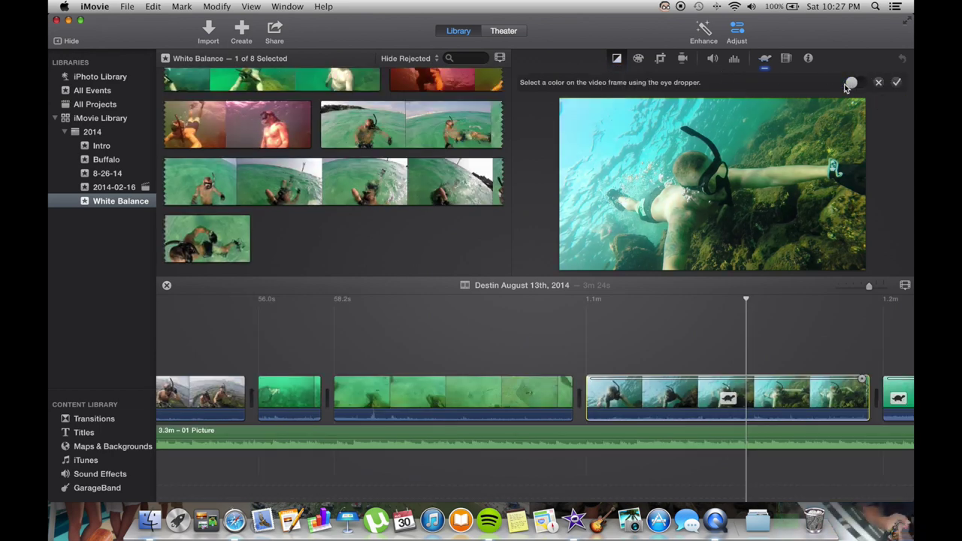
left_click(897, 84)
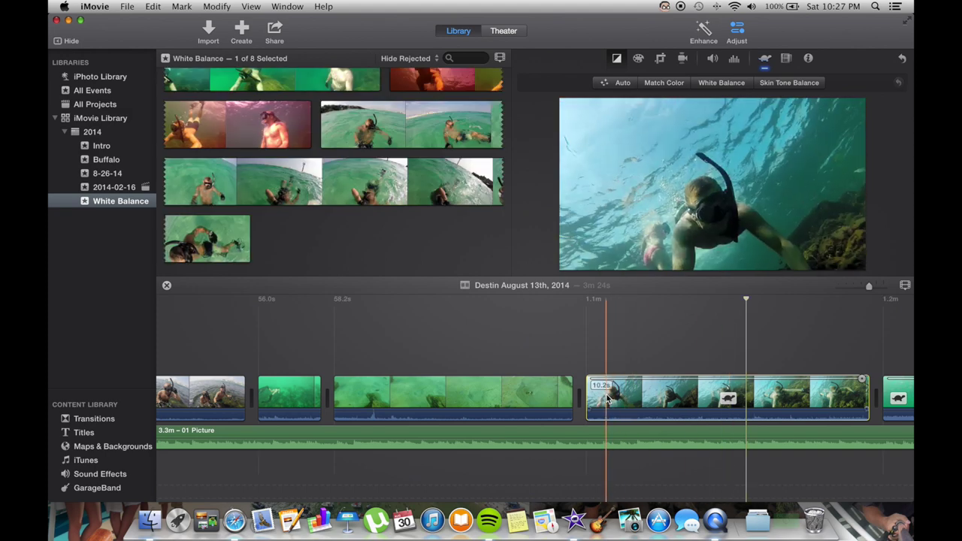
key("space")
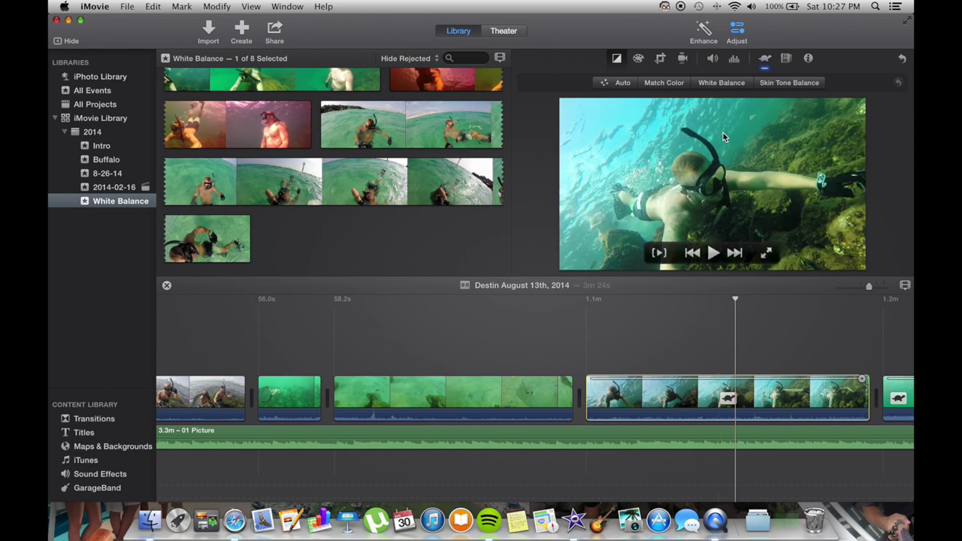
- White-balance the 10.2s rocks clip by sampling the snorkeler, giving clear blue water
left_click(720, 83)
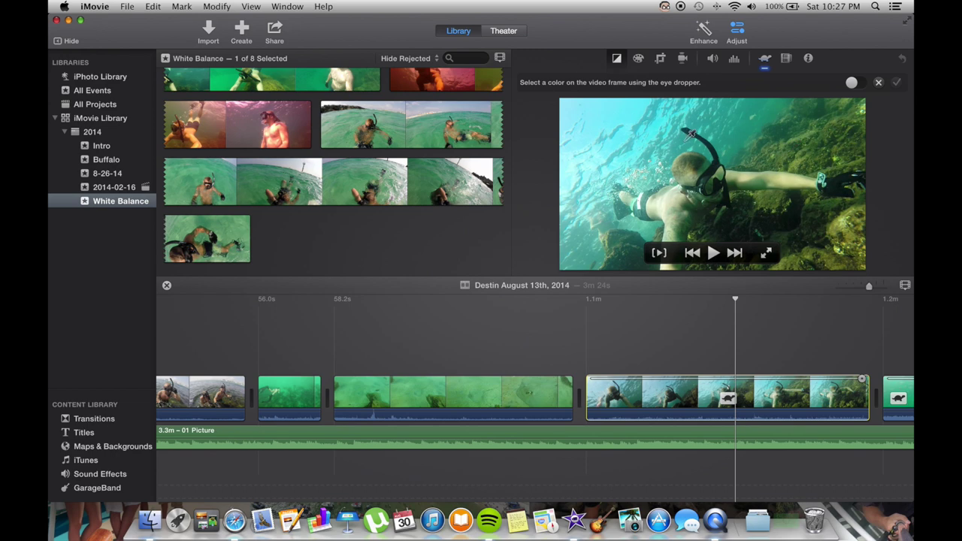
left_click(786, 158)
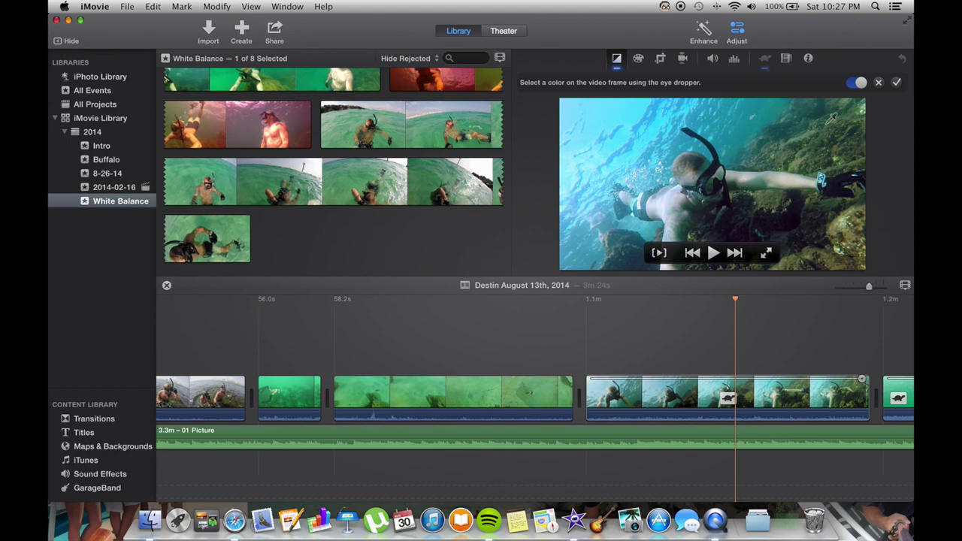
left_click(878, 83)
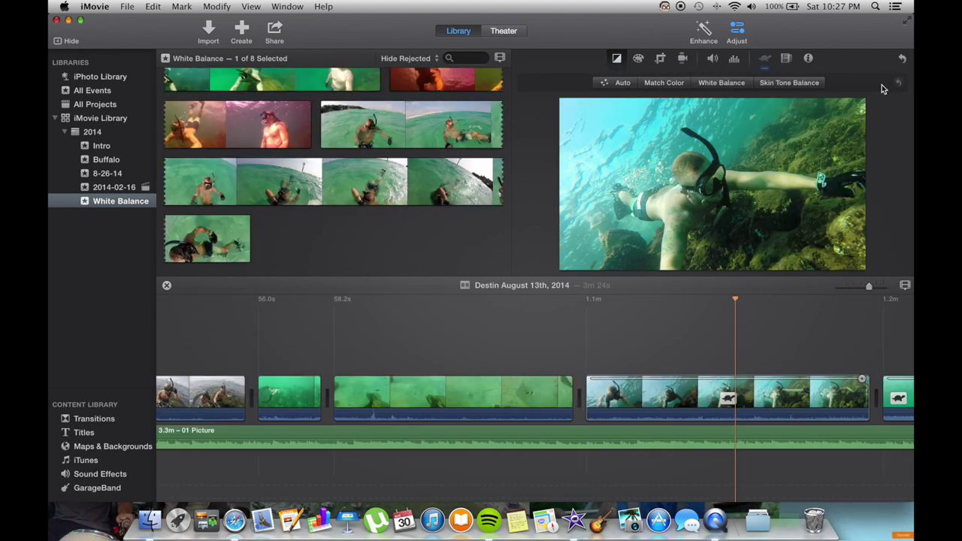
left_click(726, 85)
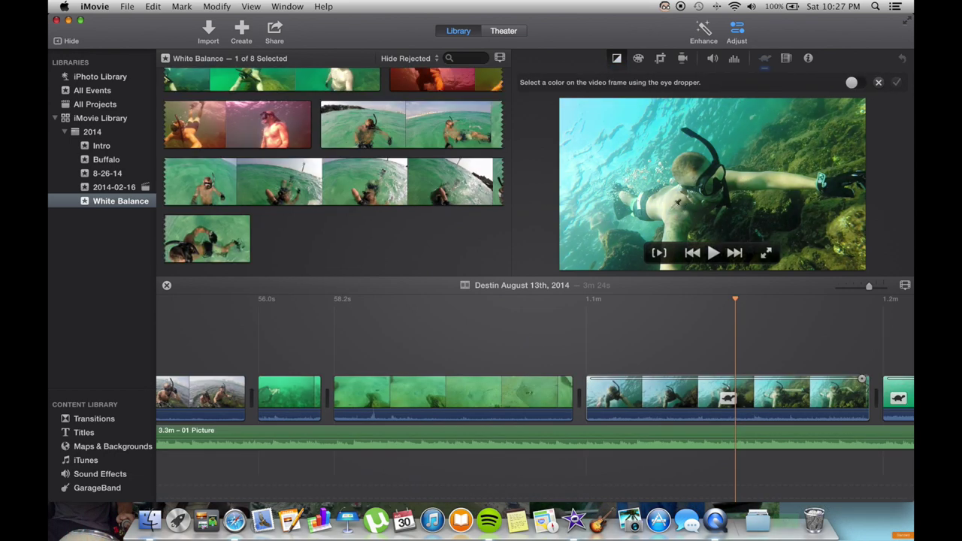
left_click(669, 203)
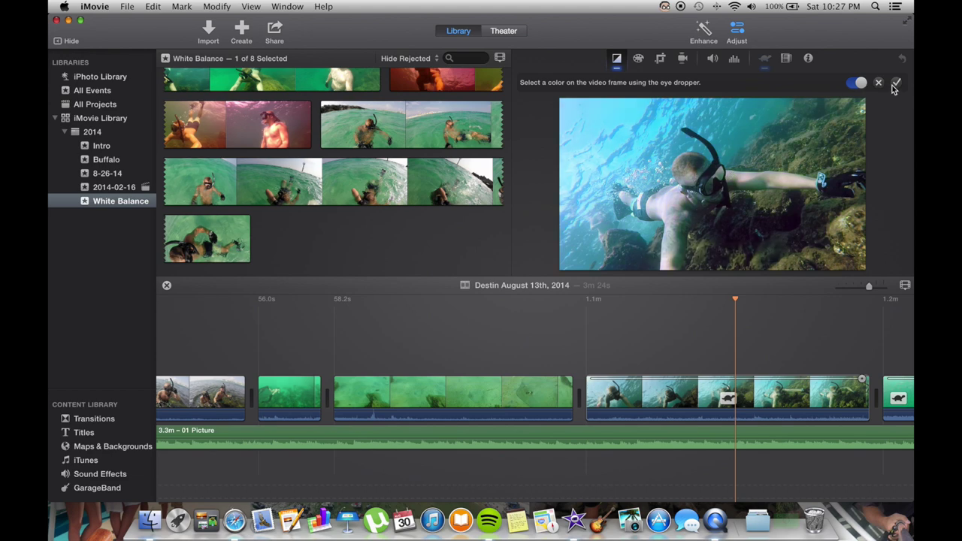
left_click(898, 83)
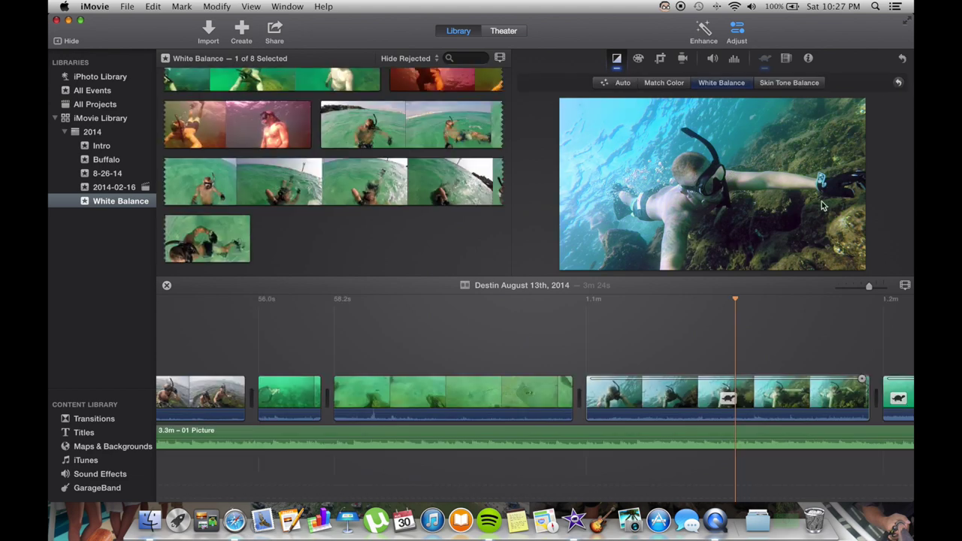
left_click(692, 397)
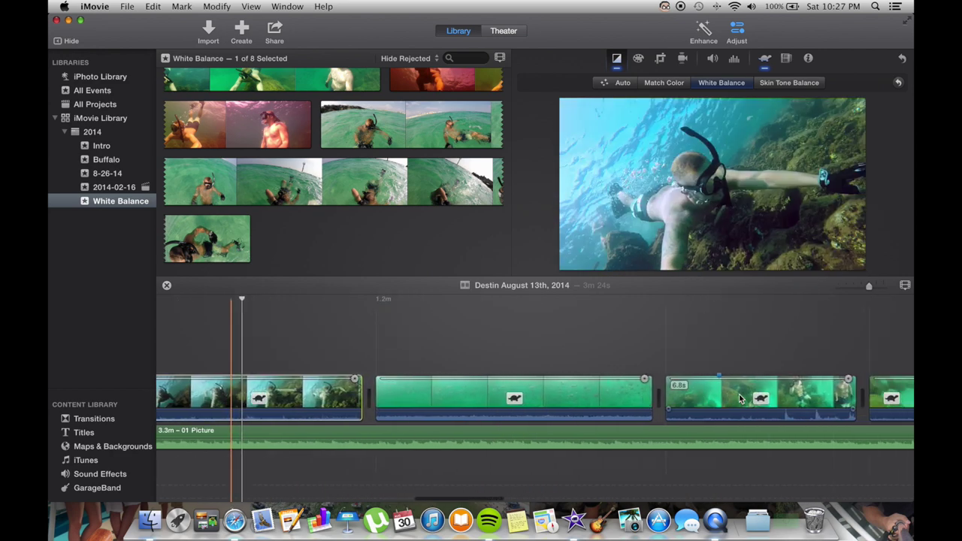
- Select the 6.8s snorkeler clip, reset its colour correction, and preview it
key("space")
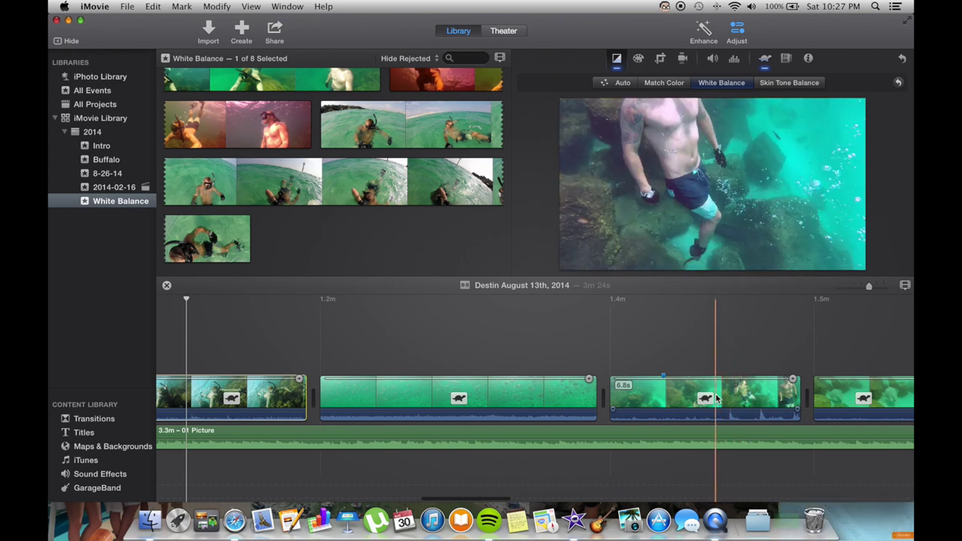
left_click(684, 402)
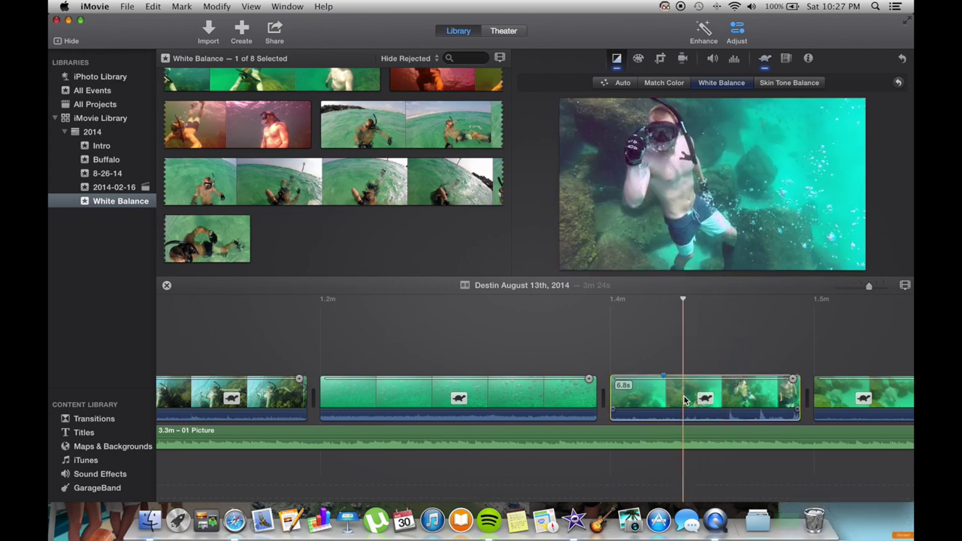
left_click(718, 84)
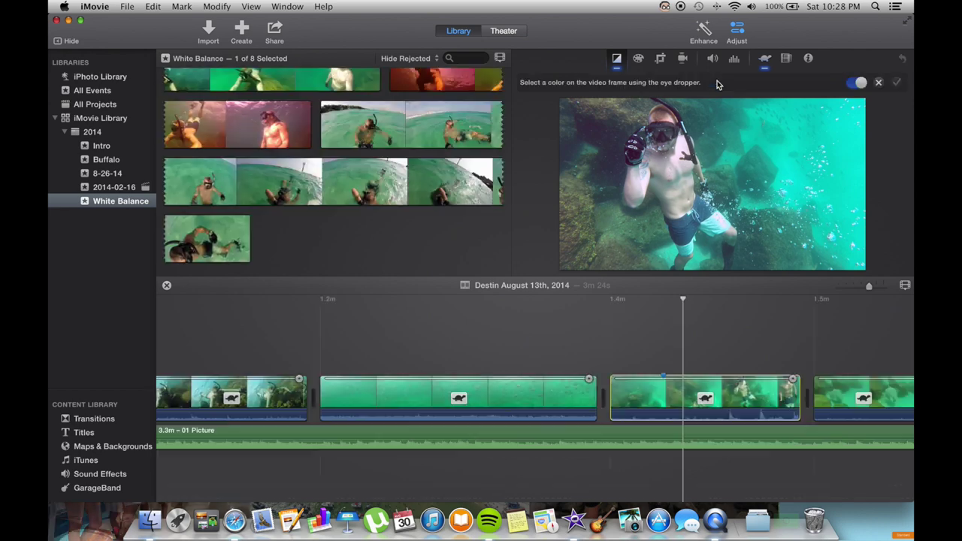
left_click(877, 83)
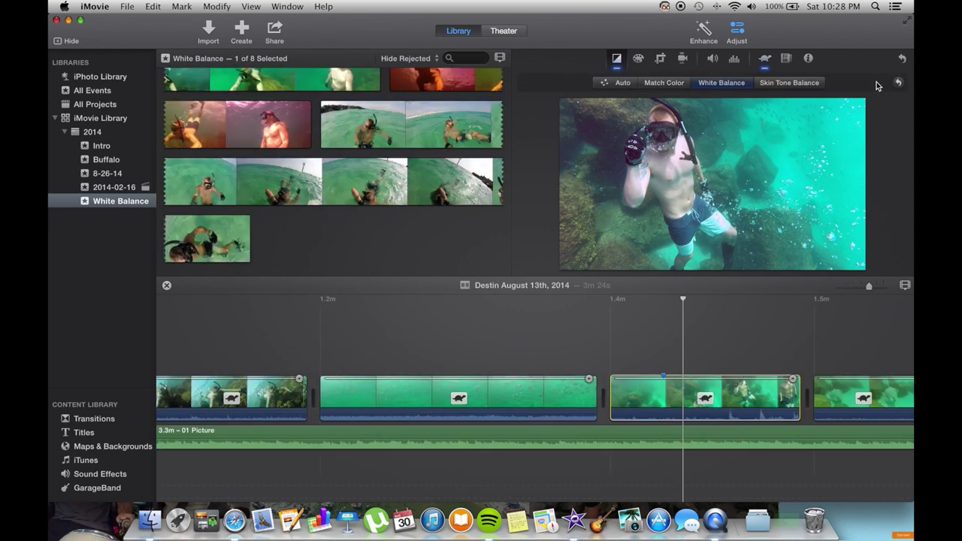
left_click(898, 85)
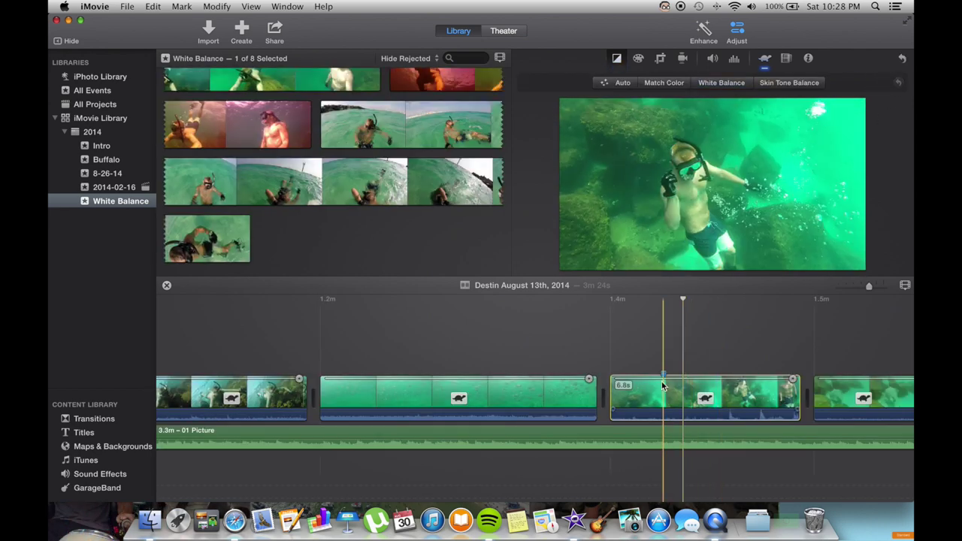
key("space")
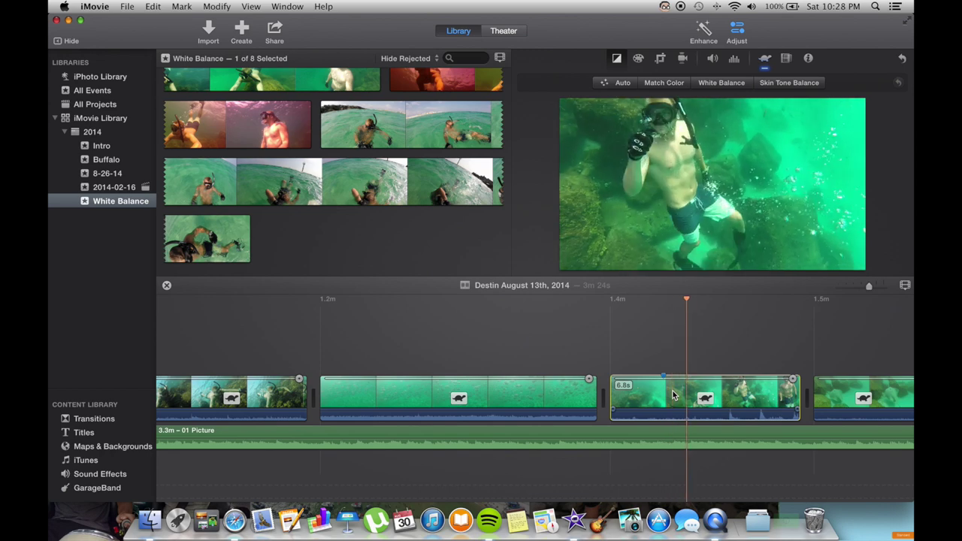
- White-balance the 6.8s clip by sampling the frame, turning the green water bluer
left_click(711, 82)
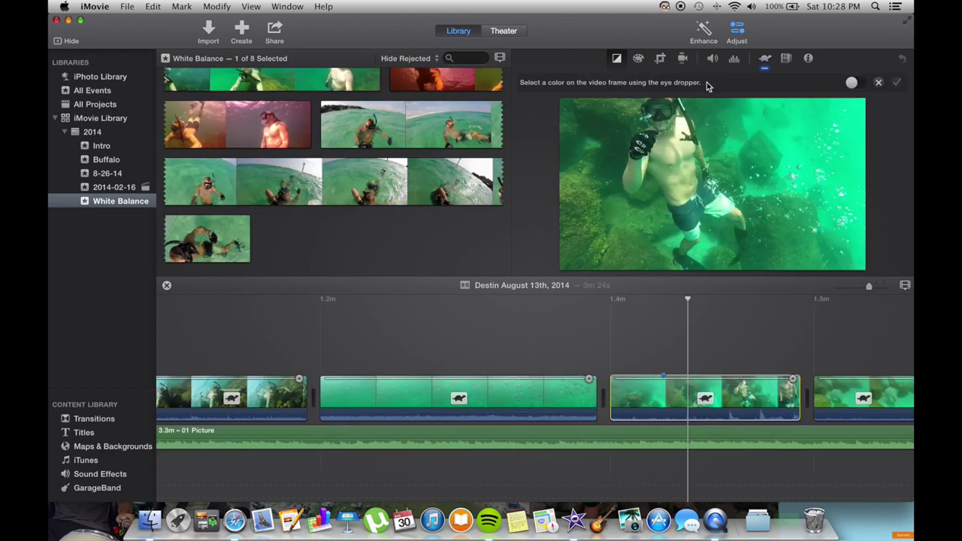
left_click(675, 183)
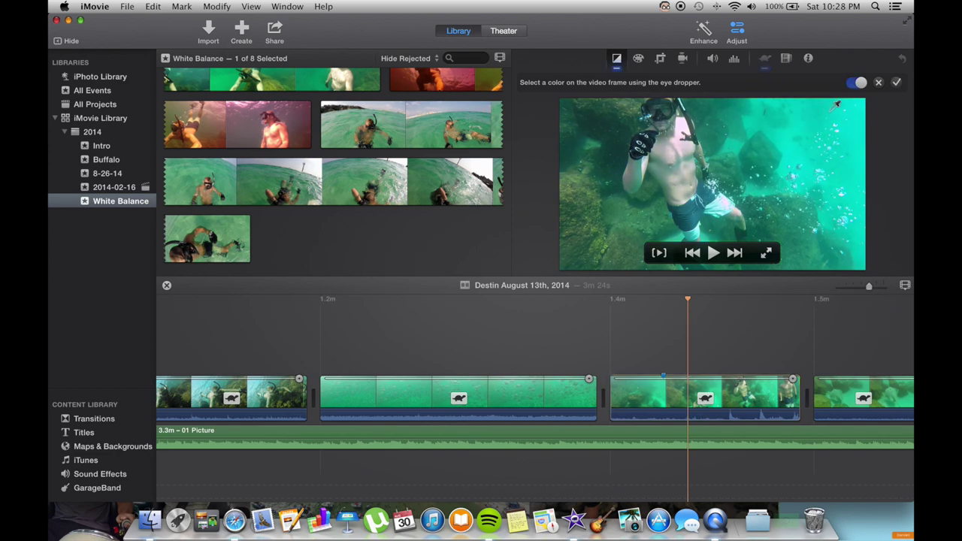
left_click(896, 83)
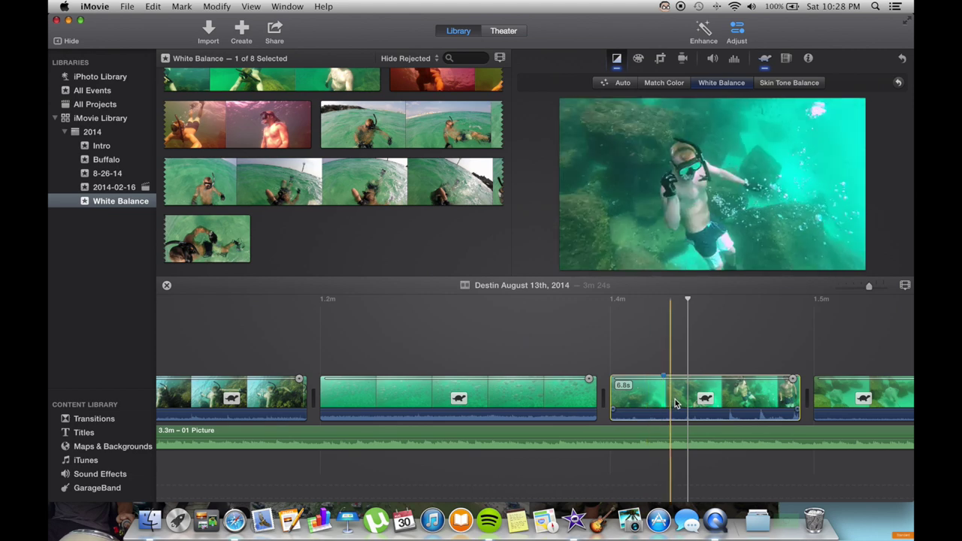
scroll(711, 398, "right", 10)
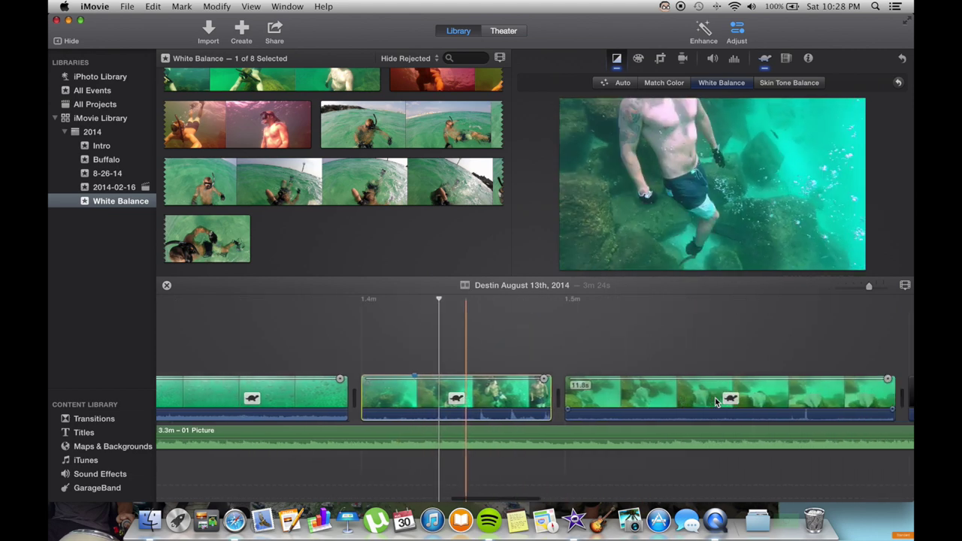
- Scroll to the 5.1s swimmer-and-fish clip and select it, cancelling the White Balance eyedropper
scroll(714, 397, "right", 10)
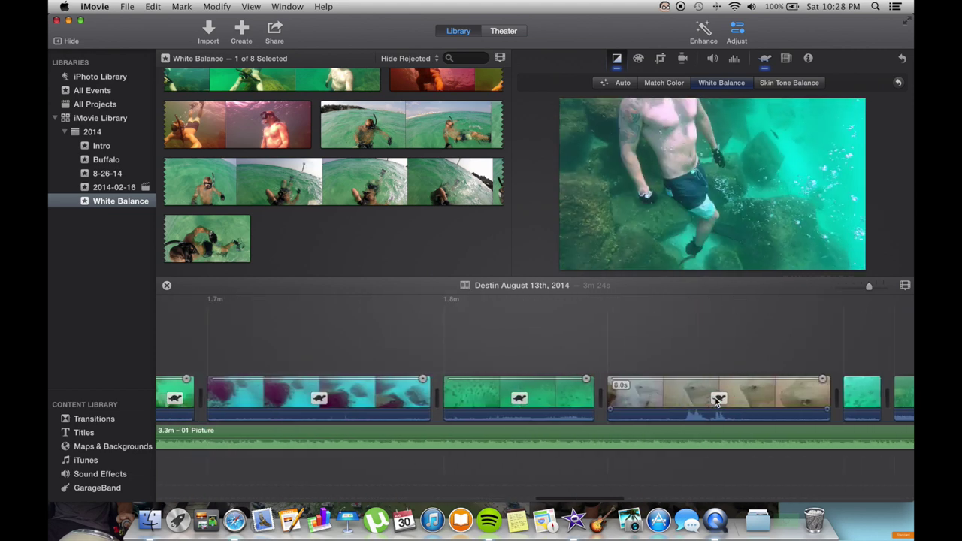
scroll(715, 397, "right", 8)
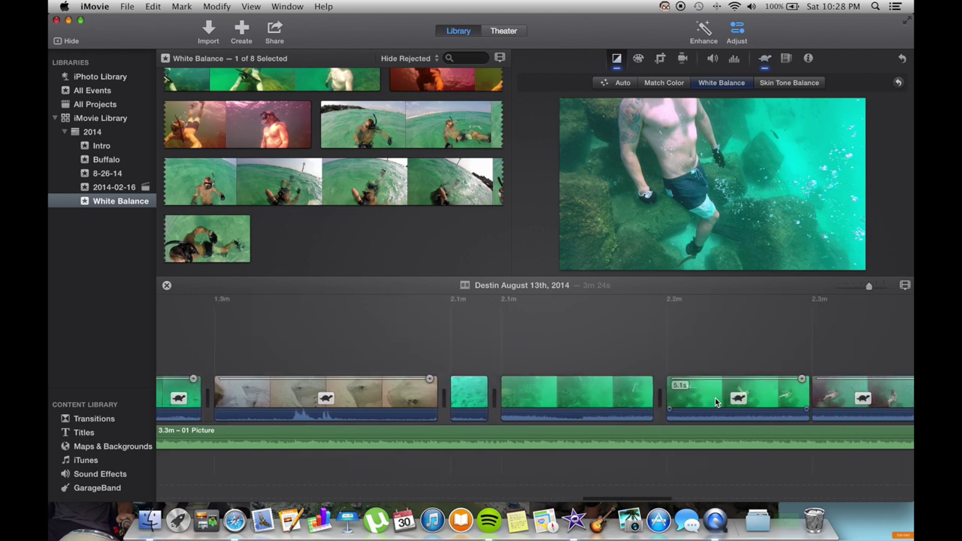
left_click(771, 399)
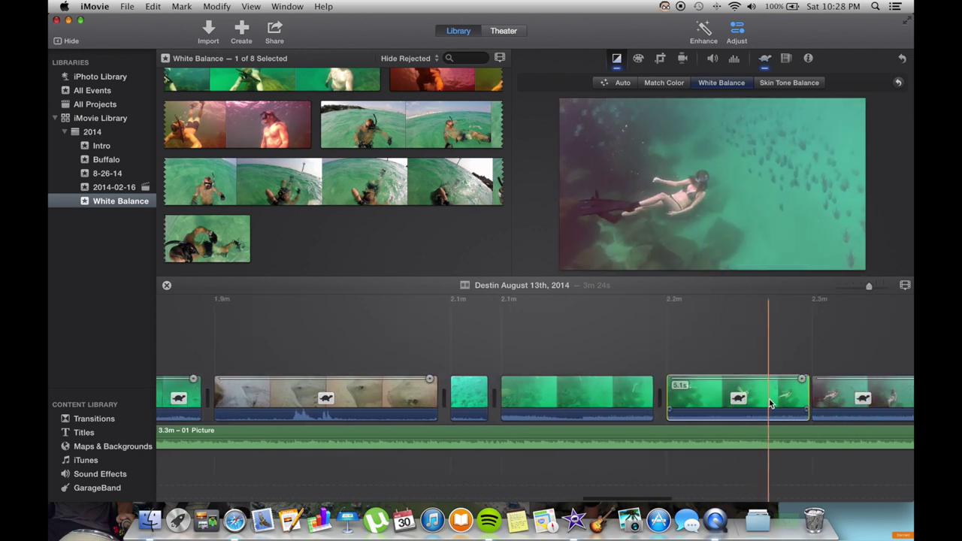
left_click(725, 87)
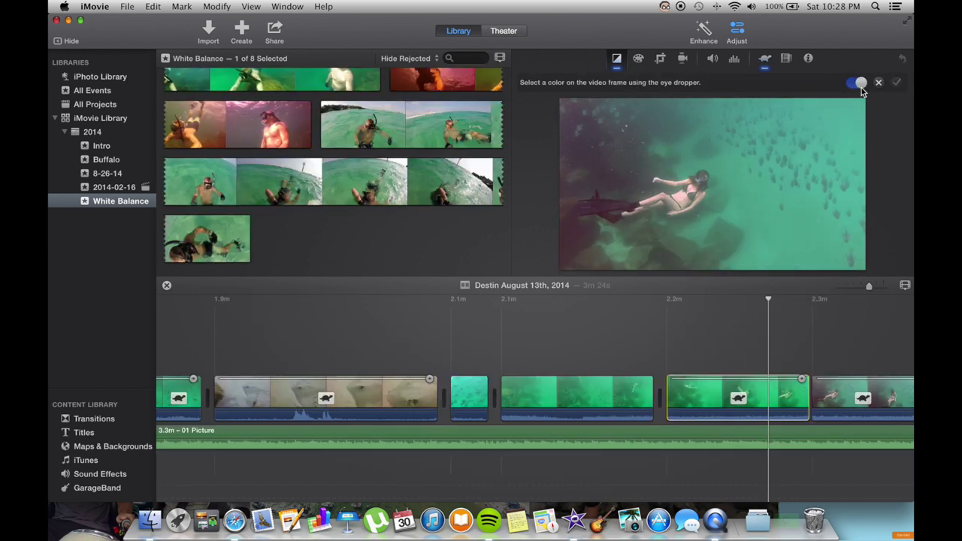
left_click(878, 84)
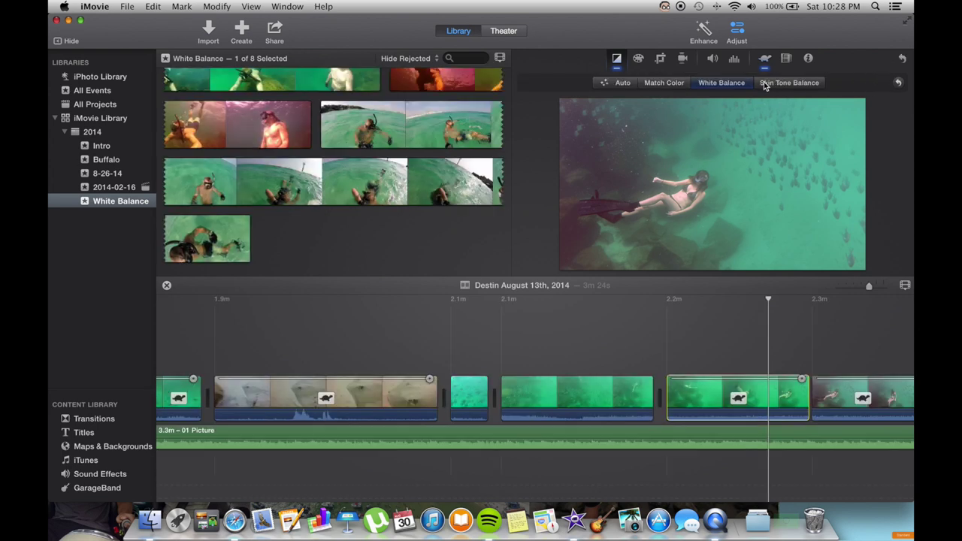
- Reset the 5.1s swimmer clip's colour correction and preview it briefly
left_click(739, 87)
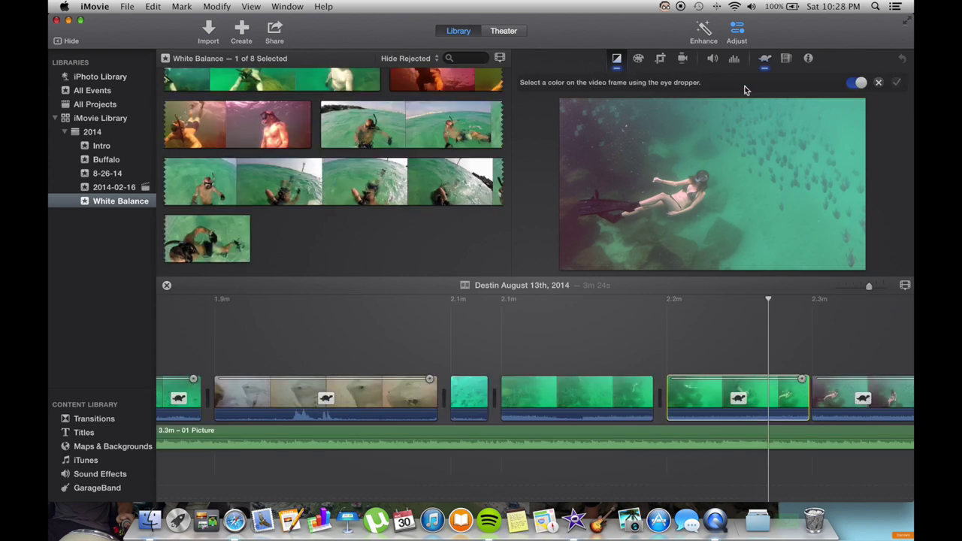
left_click(881, 83)
left_click(897, 85)
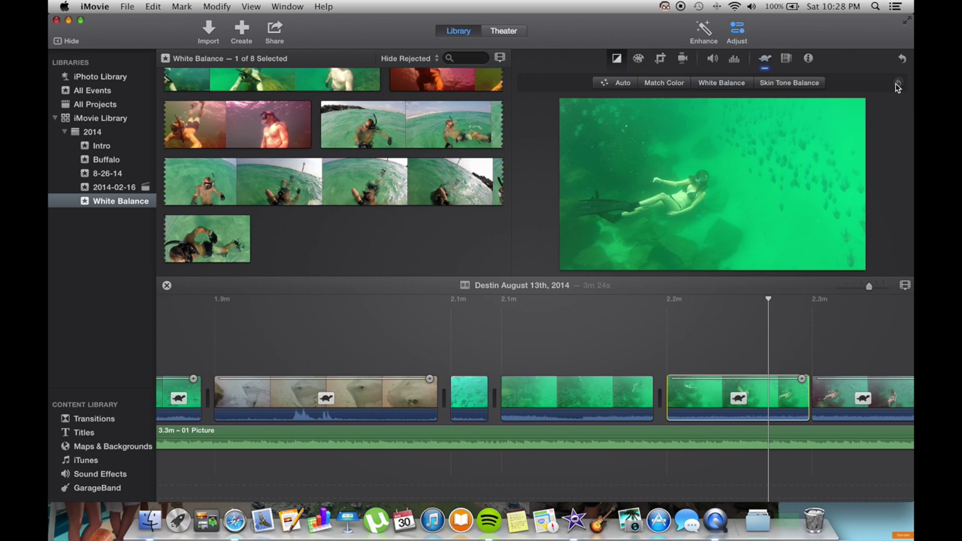
left_click(719, 395)
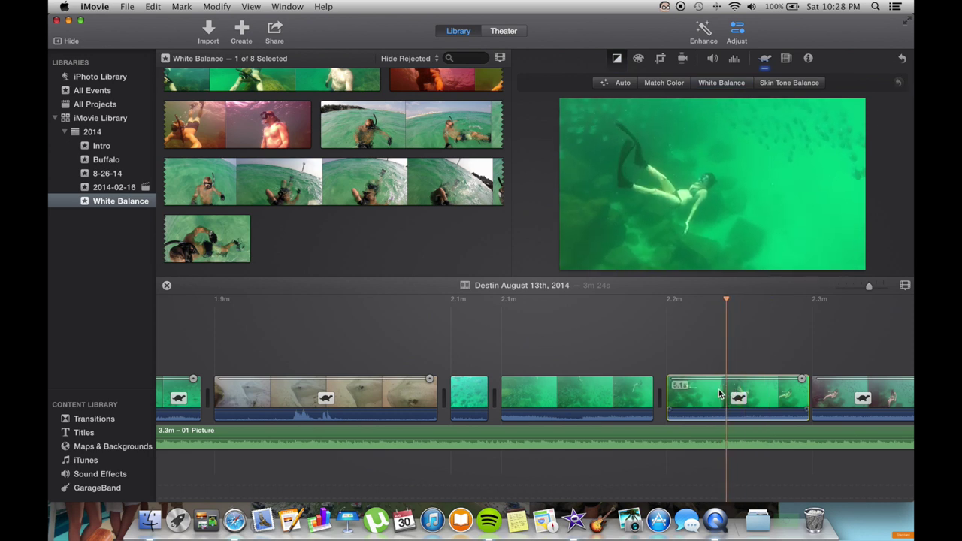
key("space")
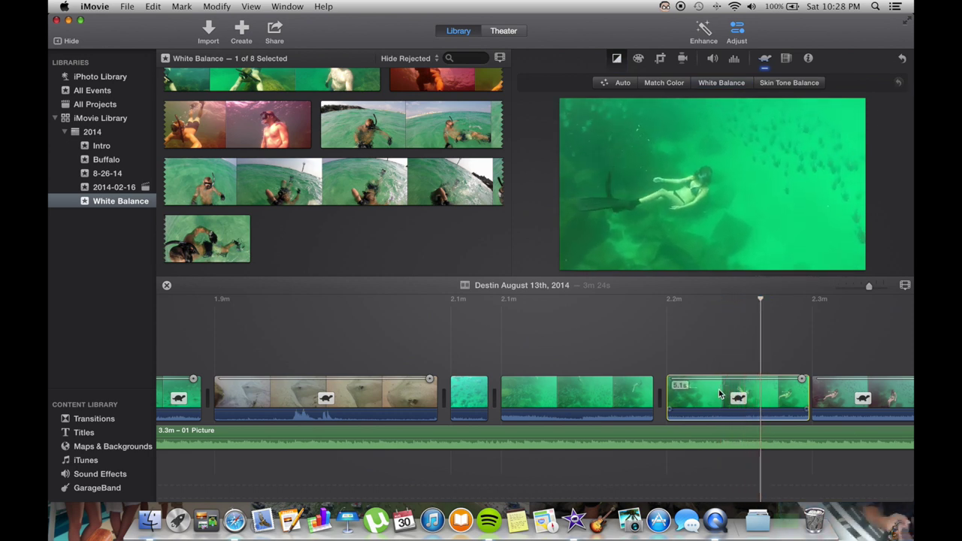
key("space")
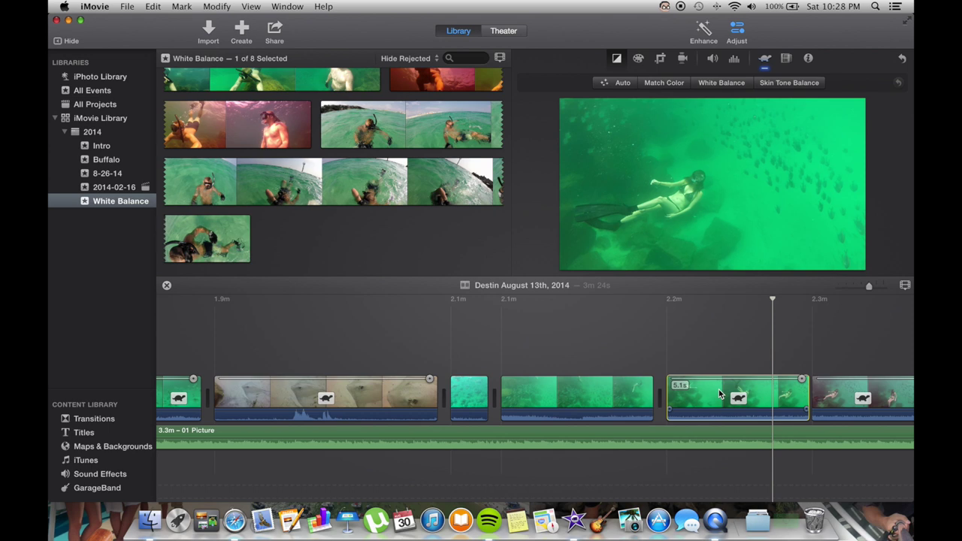
- White-balance the swimmer clip by sampling the frame, shifting green to muted teal
left_click(737, 83)
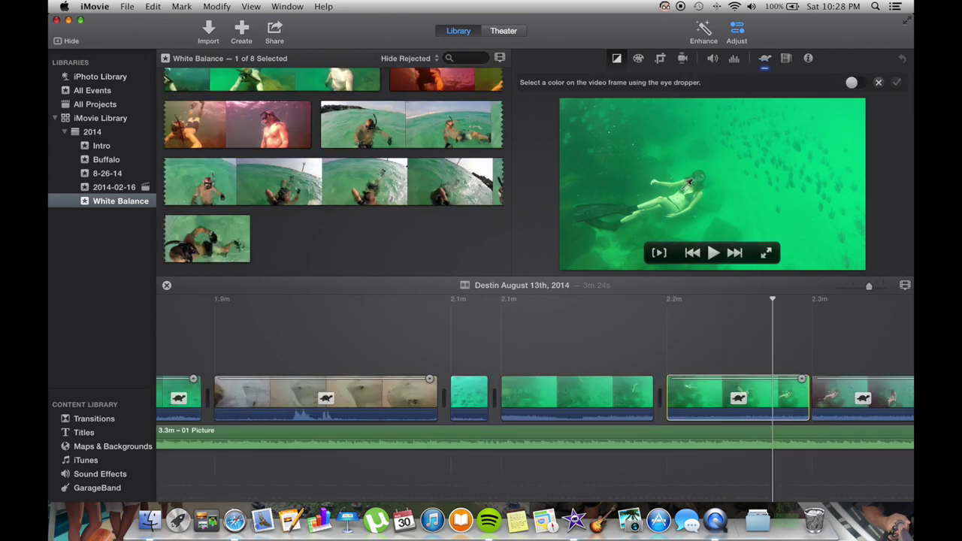
left_click(688, 195)
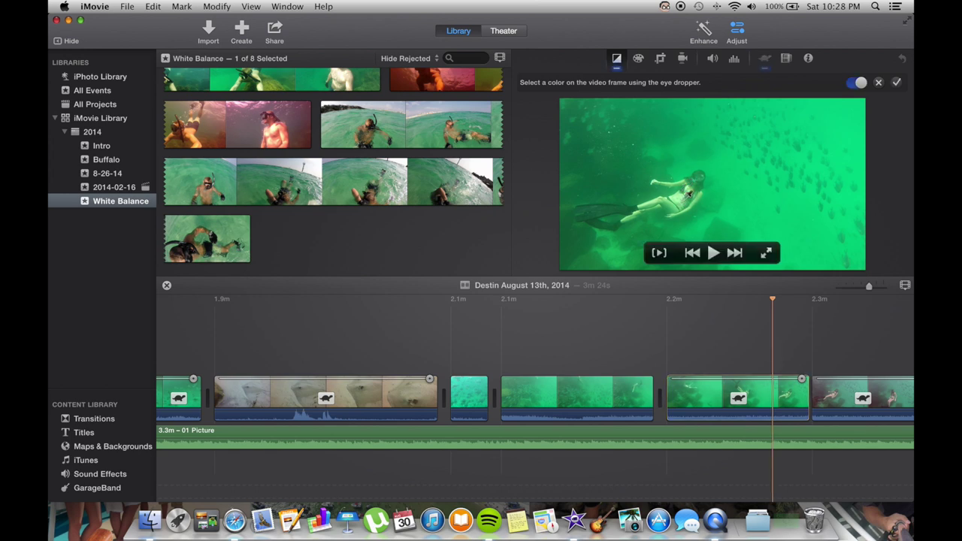
left_click(896, 83)
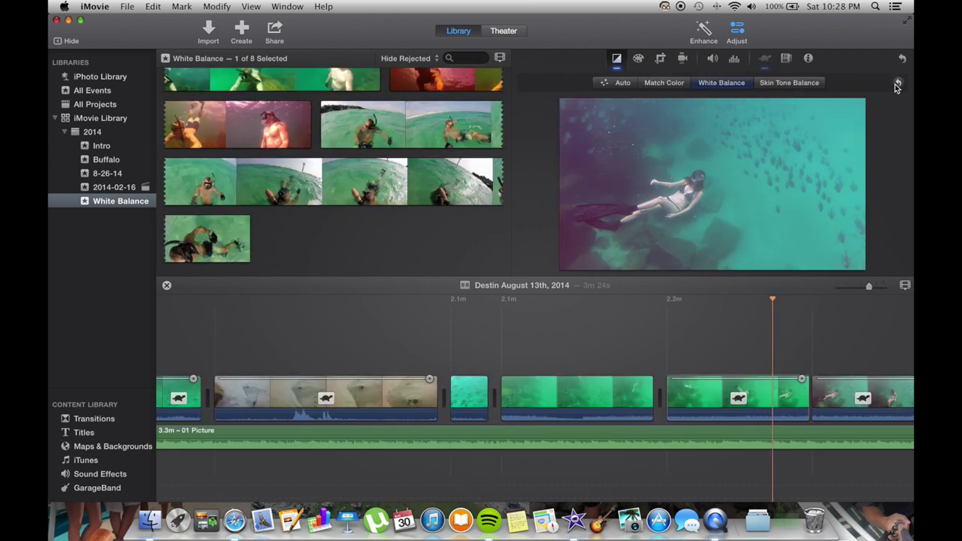